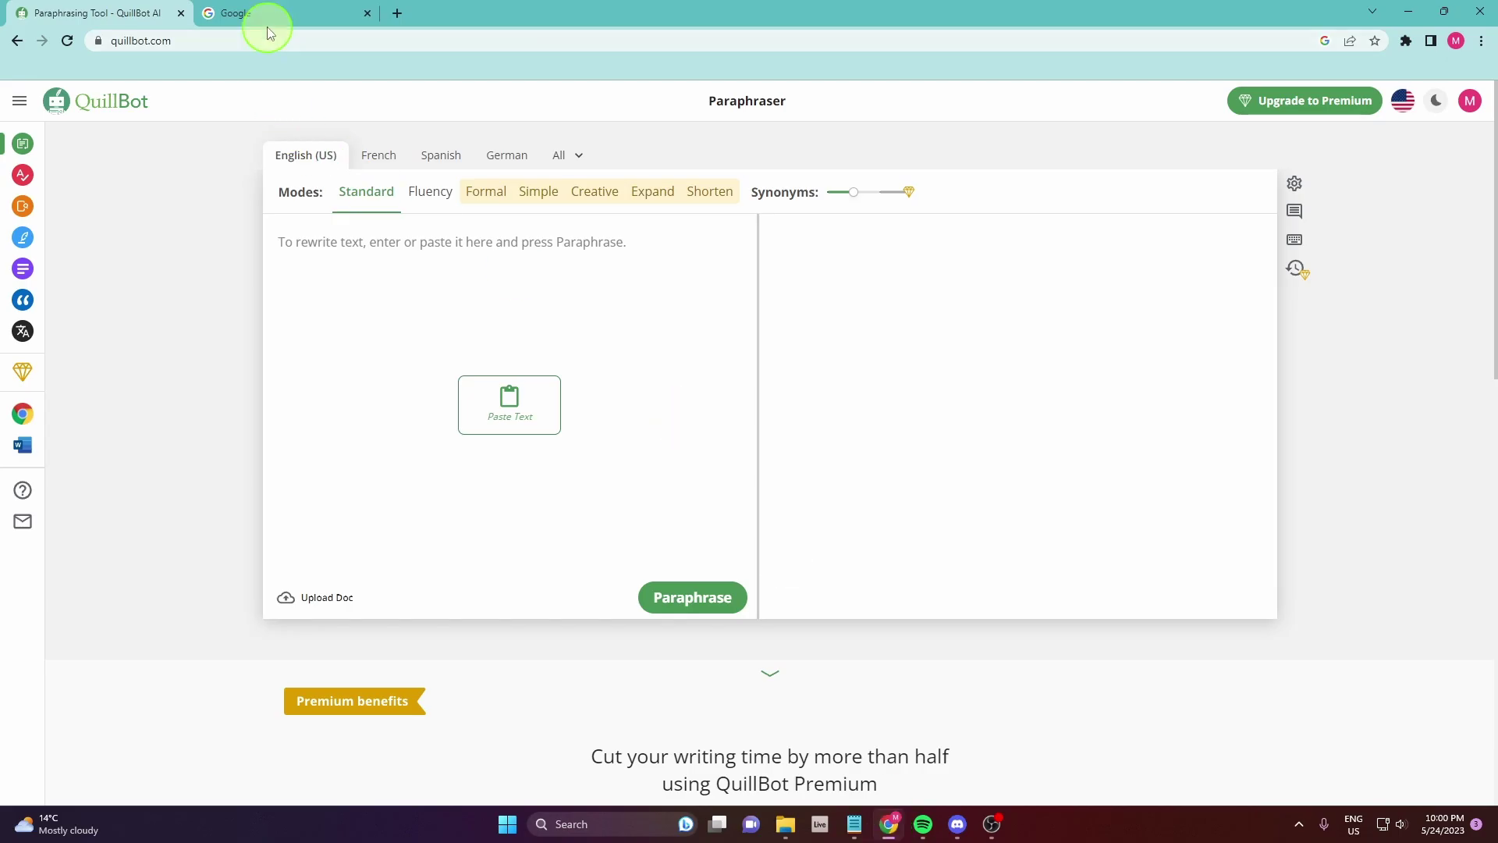
Search Google for "discord bot list" from the search tab
left_click(269, 17)
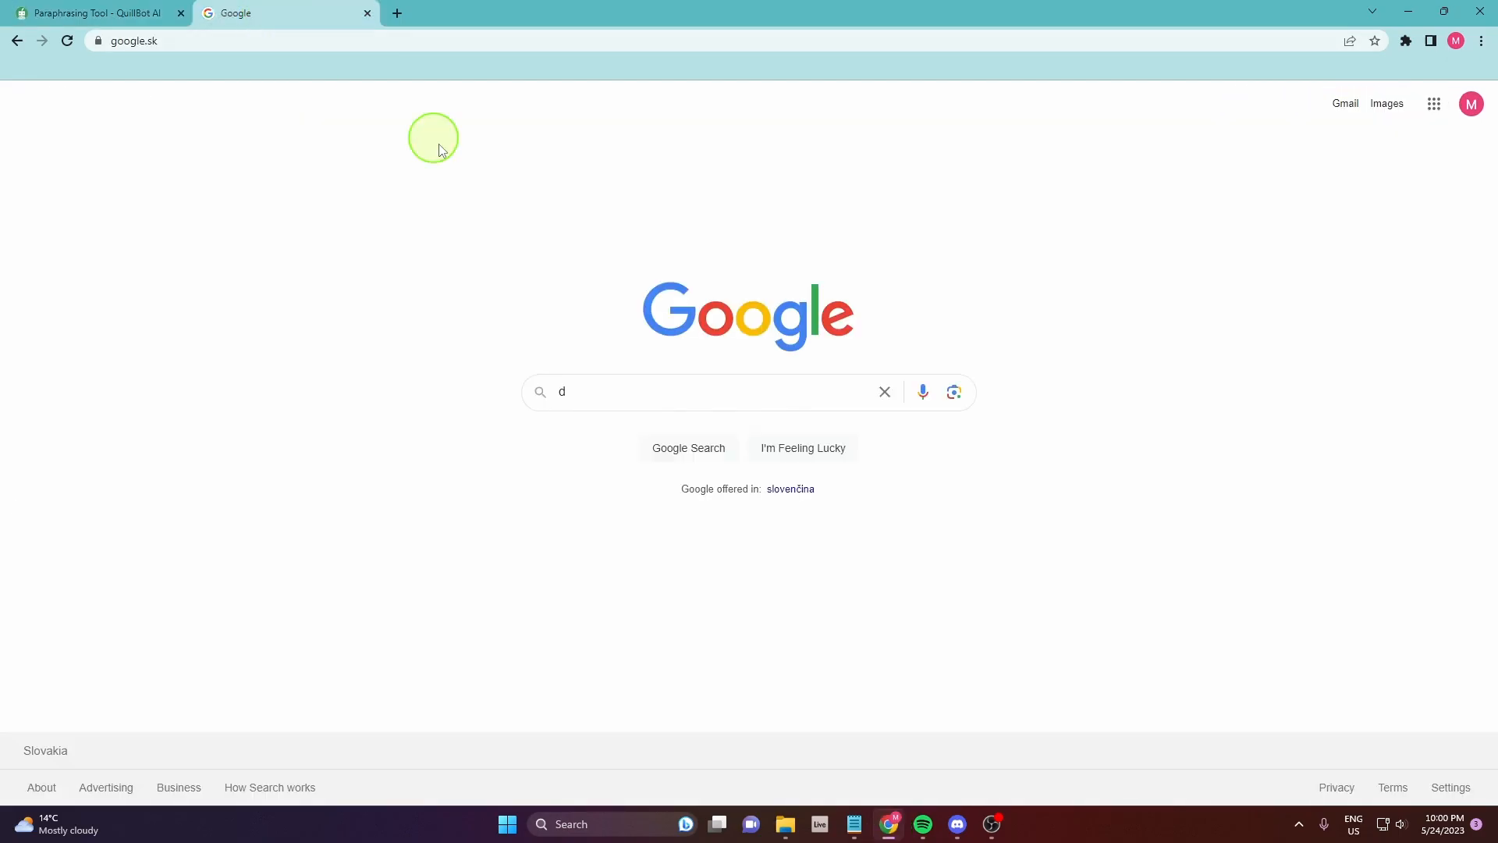
left_click(663, 394)
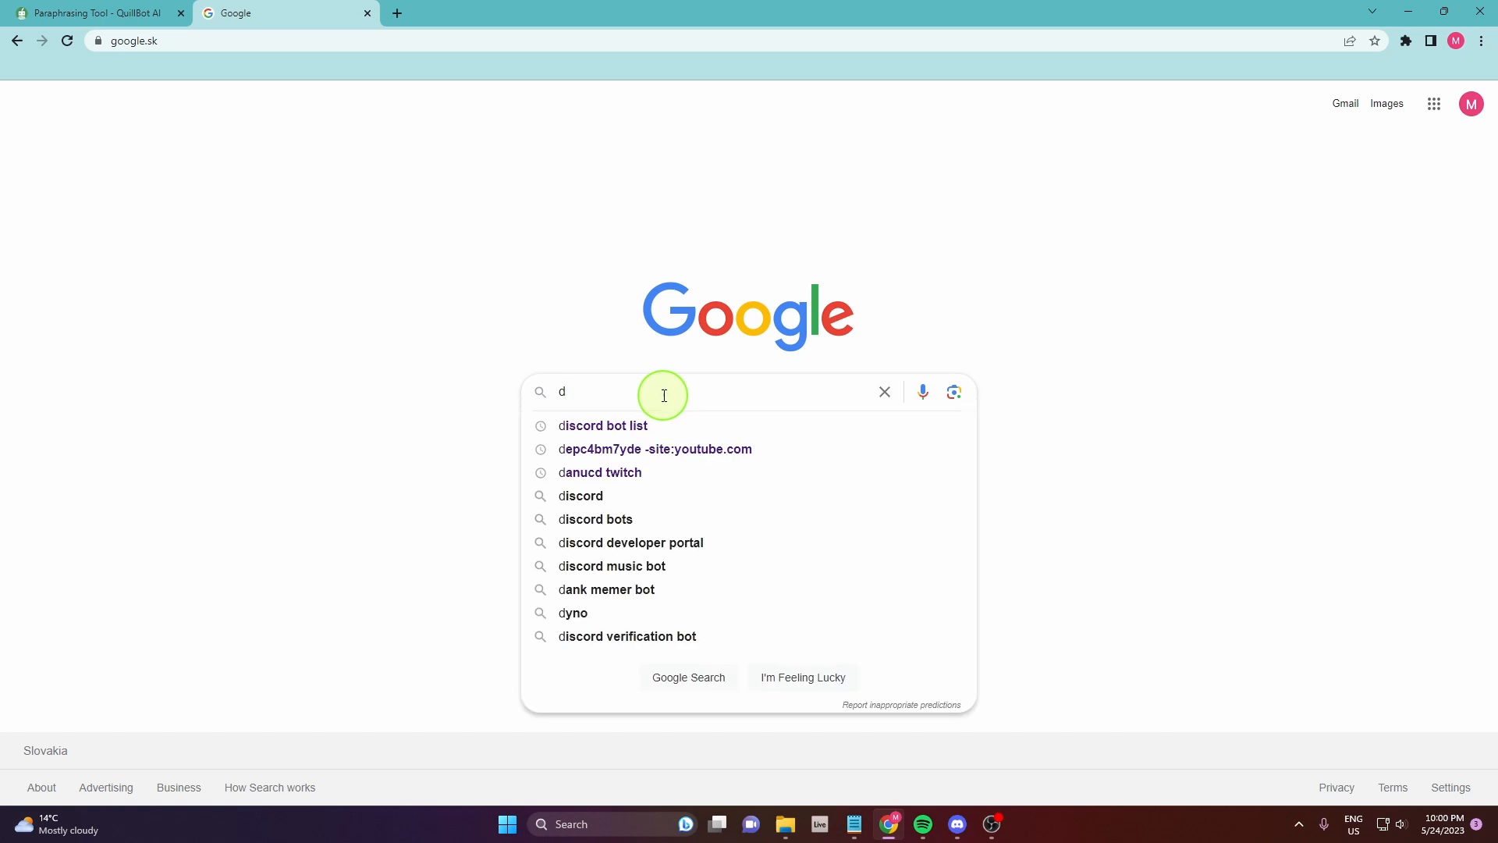
type("iscord bv")
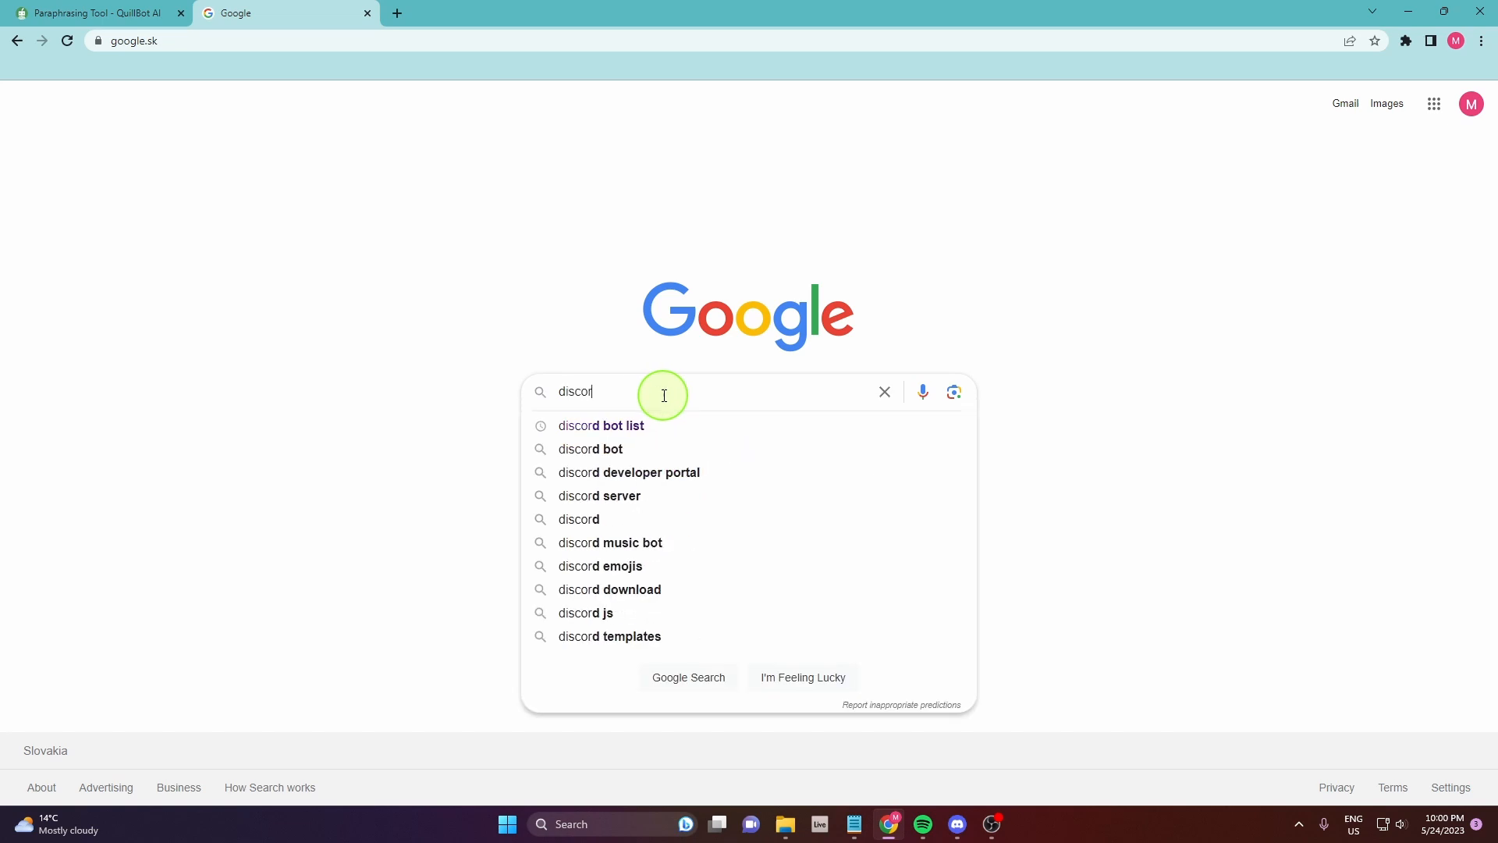
key("BackSpace")
type("o")
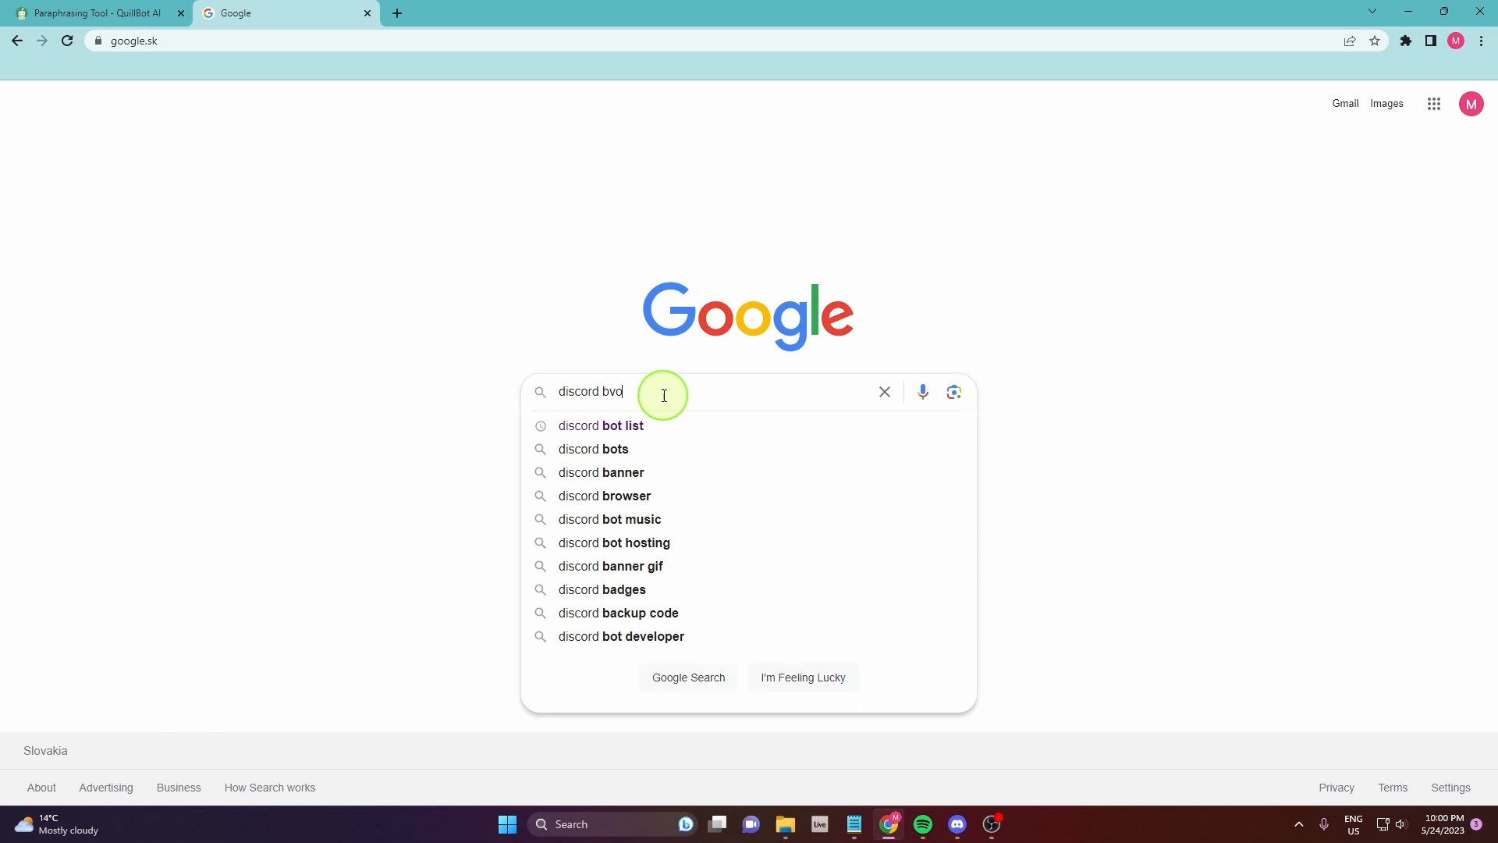
type("t list")
key("Return")
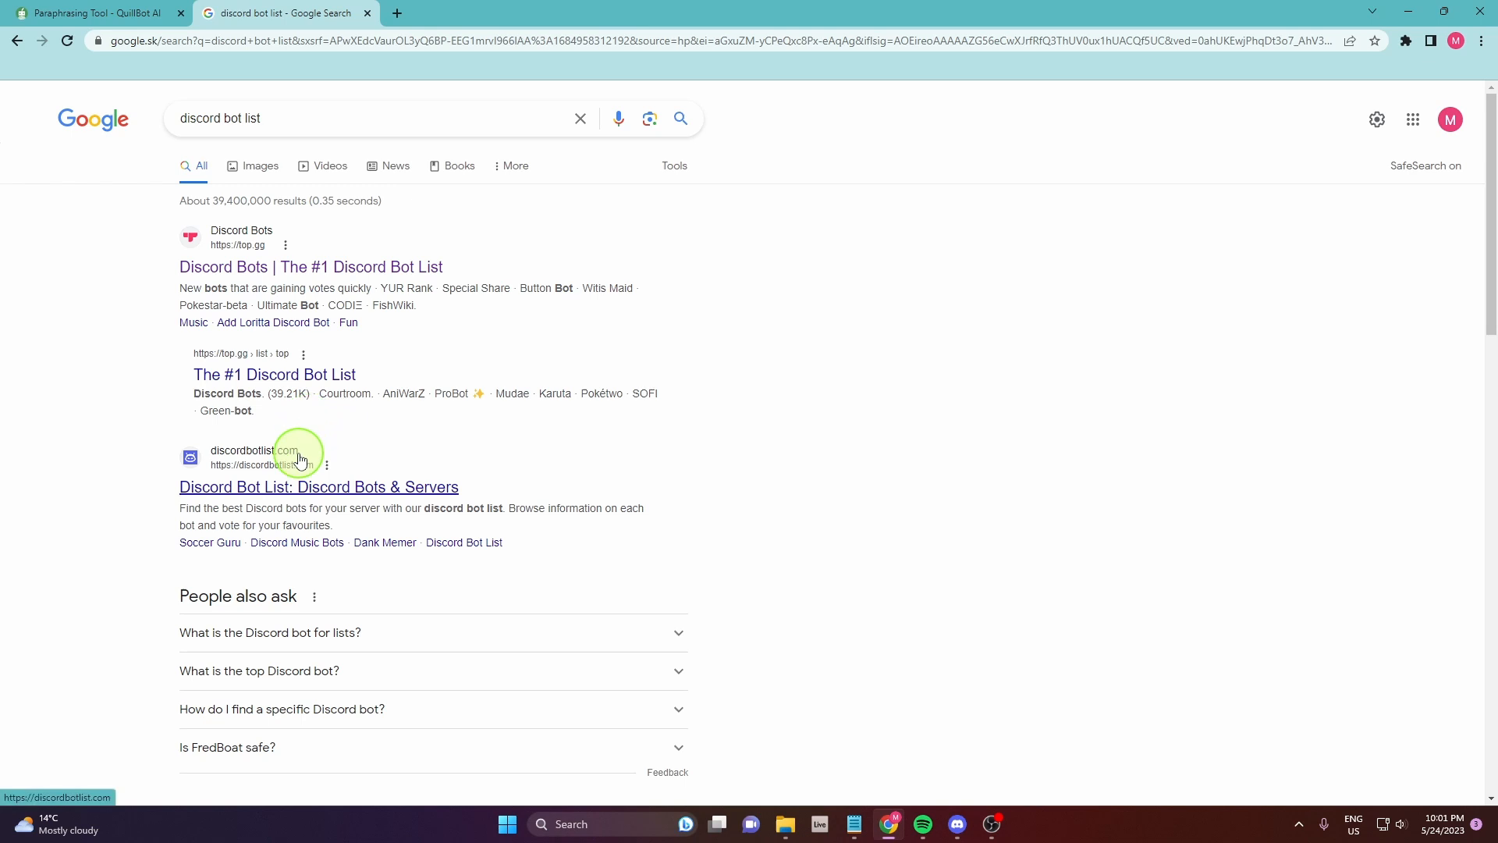
Search top.gg for "quillbot" and go to the Quillbot bot's detail page
left_click(293, 266)
left_click(422, 242)
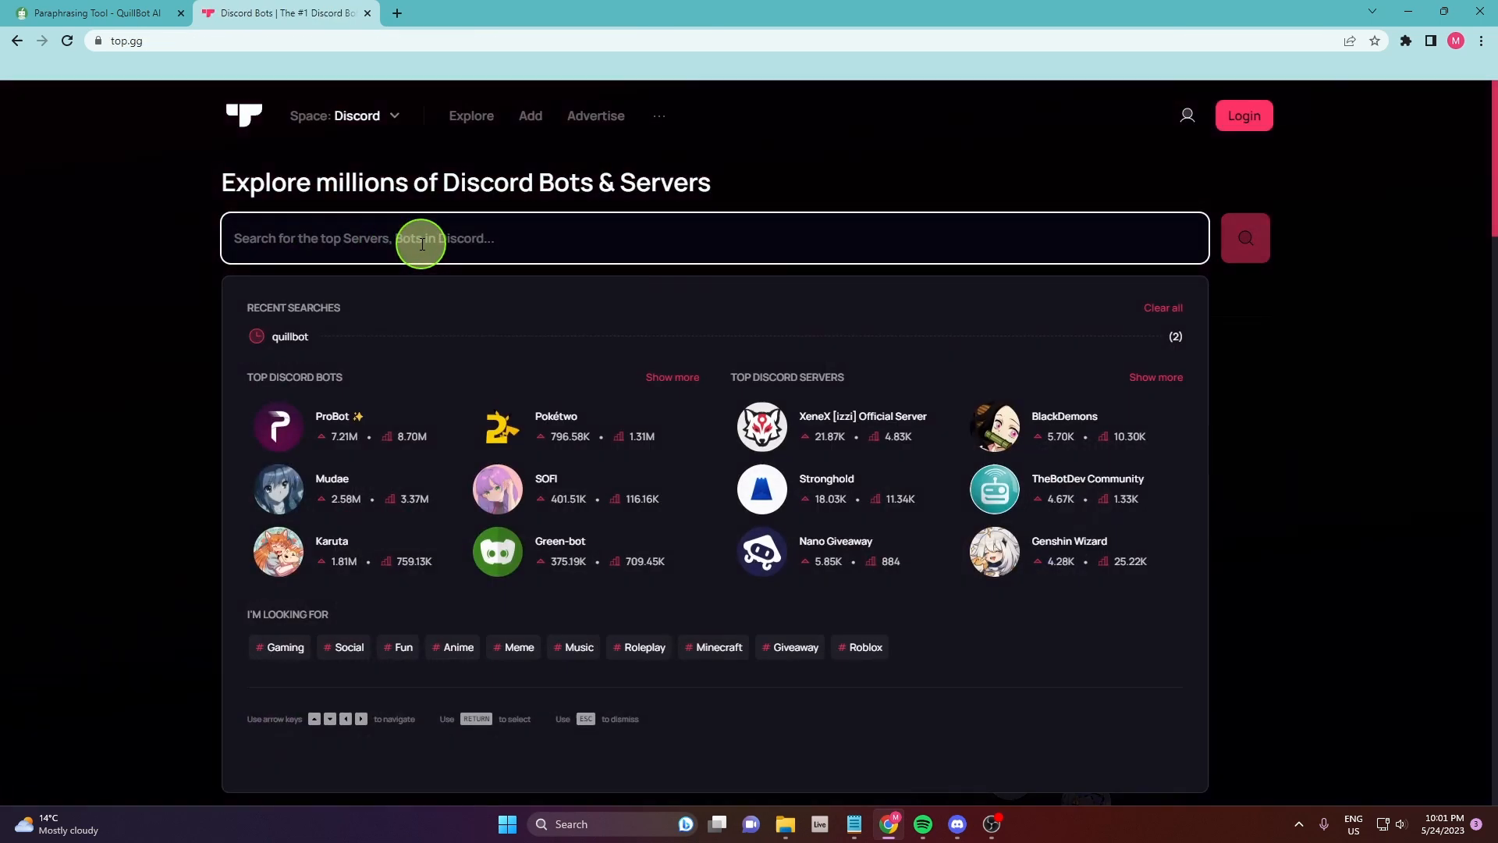
type("quill")
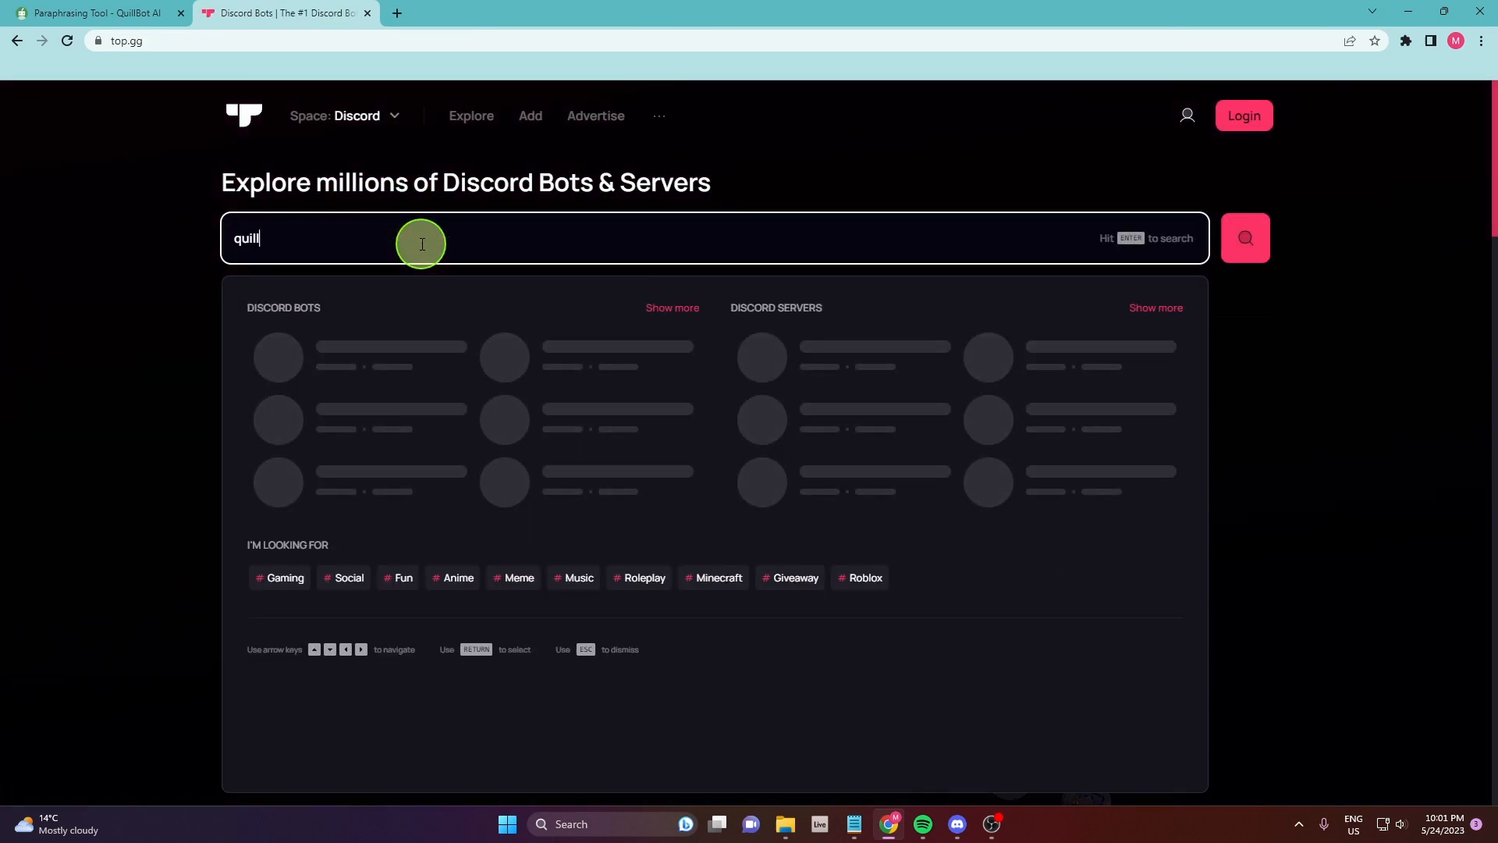
type("bot")
key("Return")
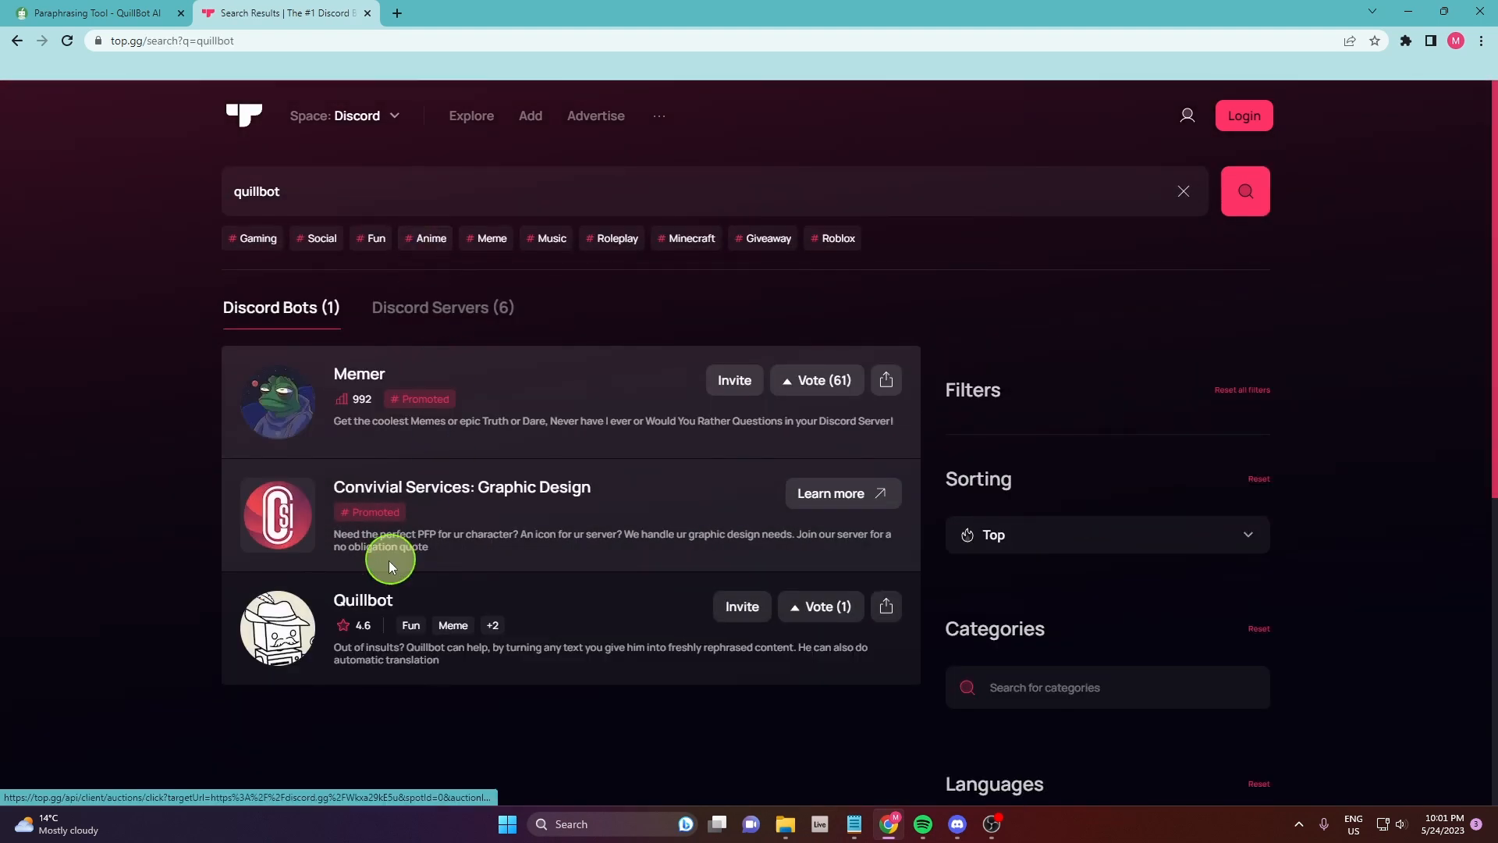
left_click(367, 601)
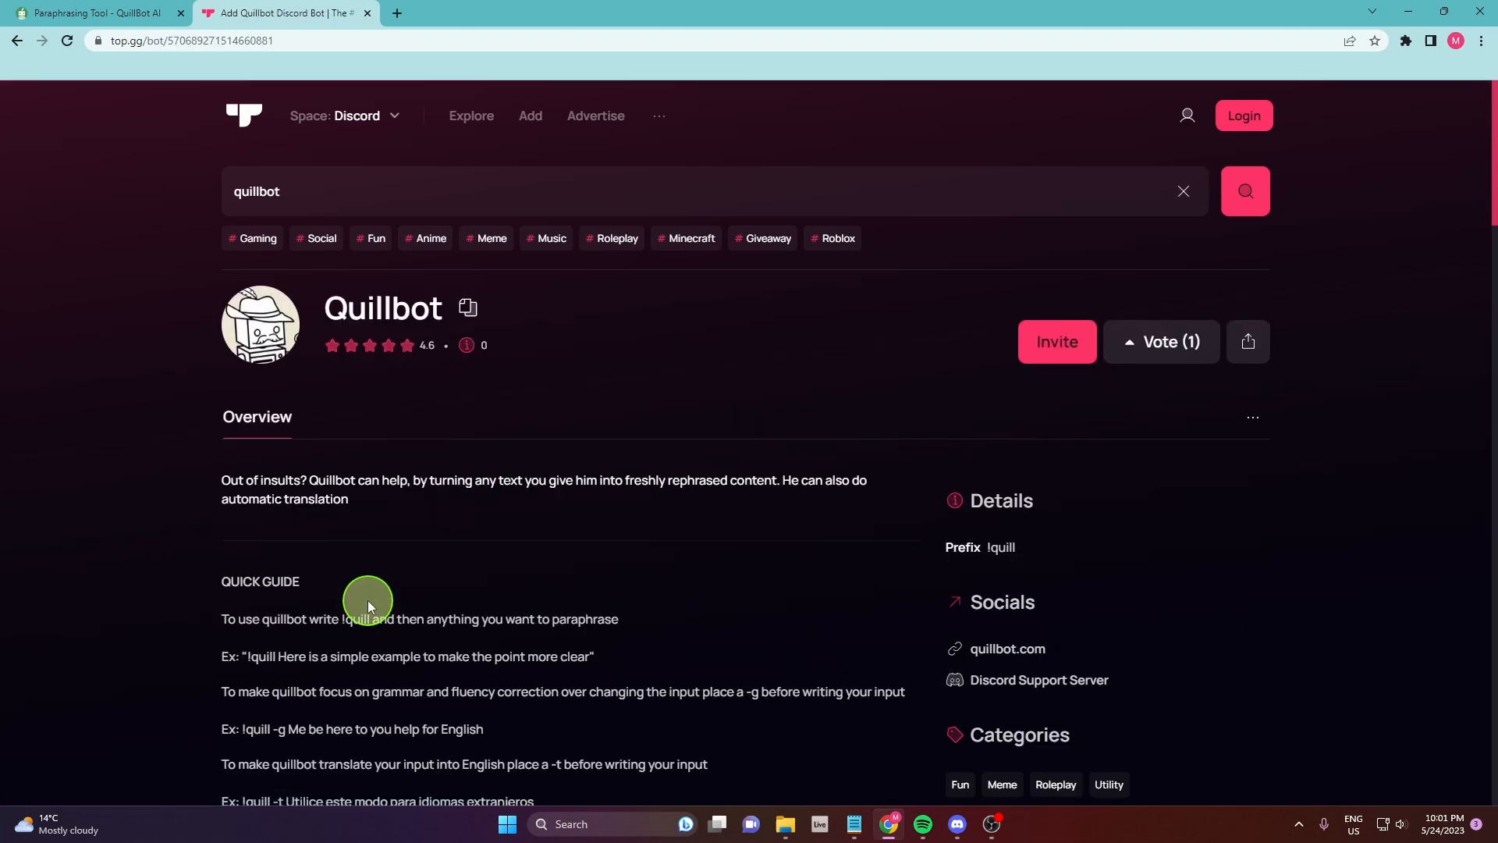
Invite Quillbot and check the OneClickLater server in the desktop app before returning
left_click(1072, 342)
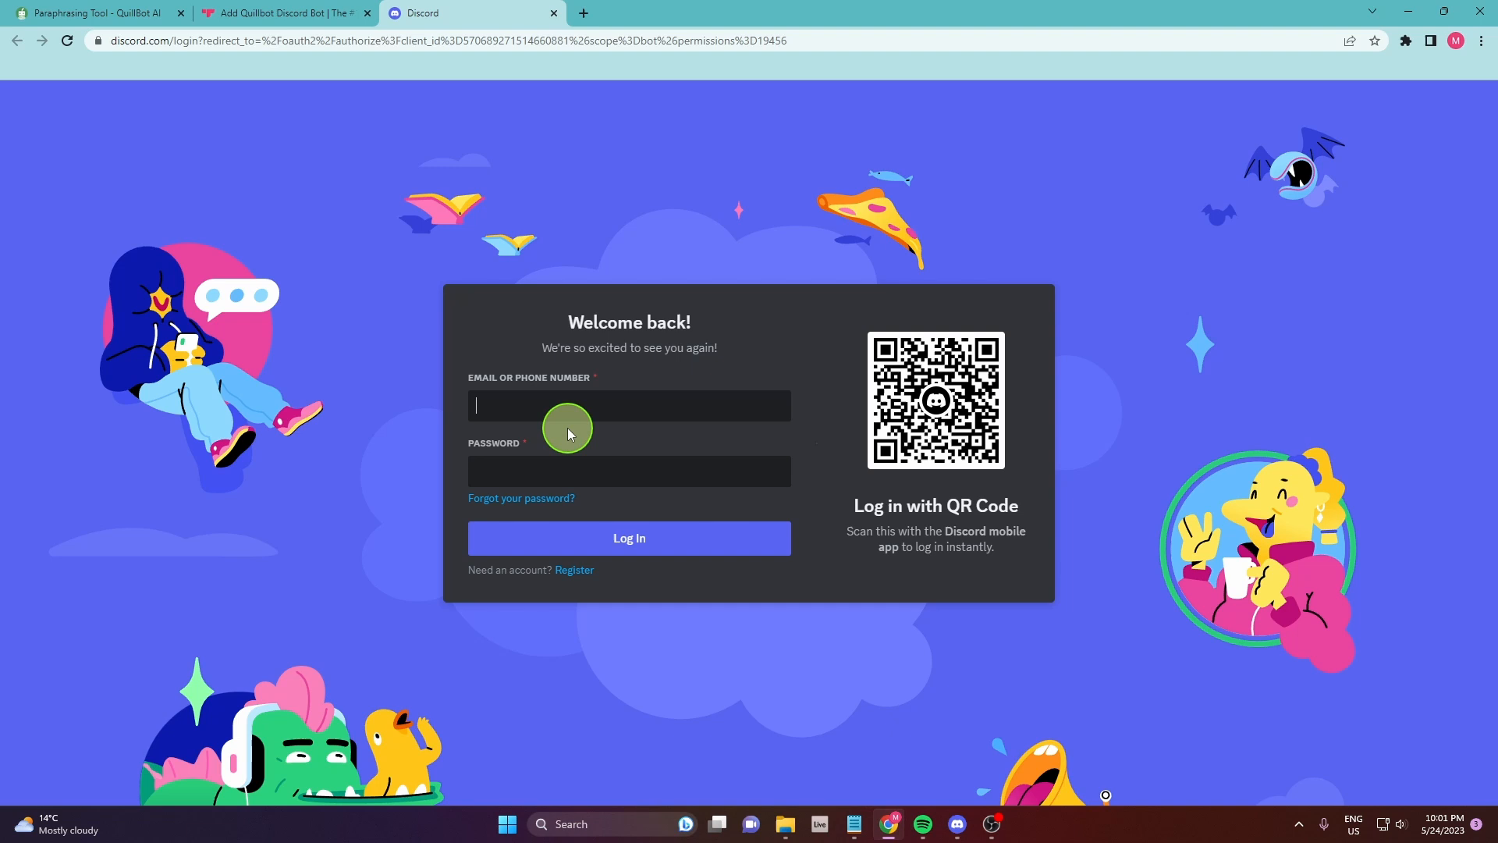
type("pee")
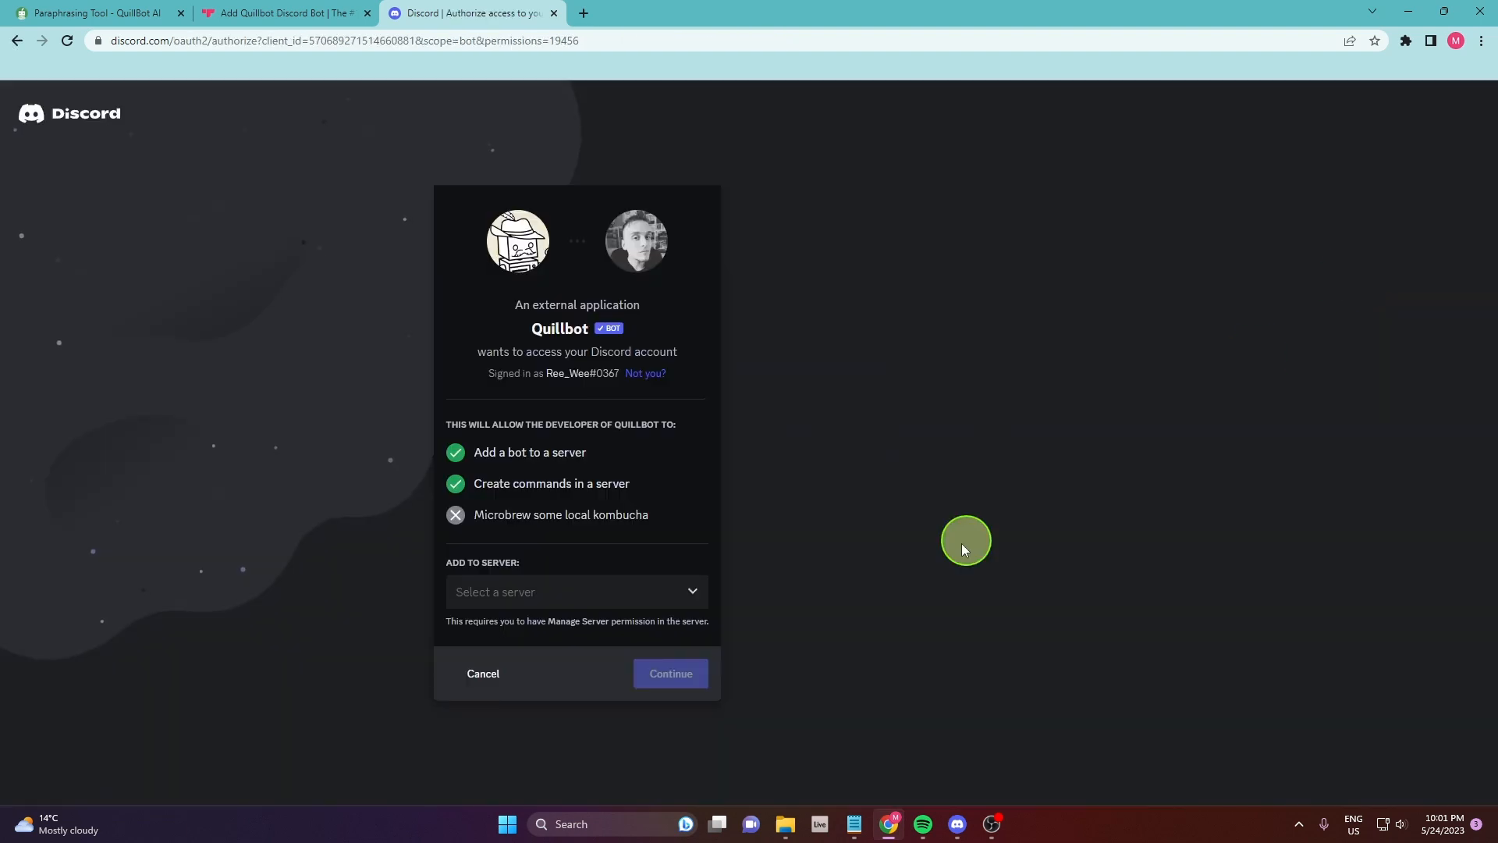
left_click(637, 599)
left_click(958, 825)
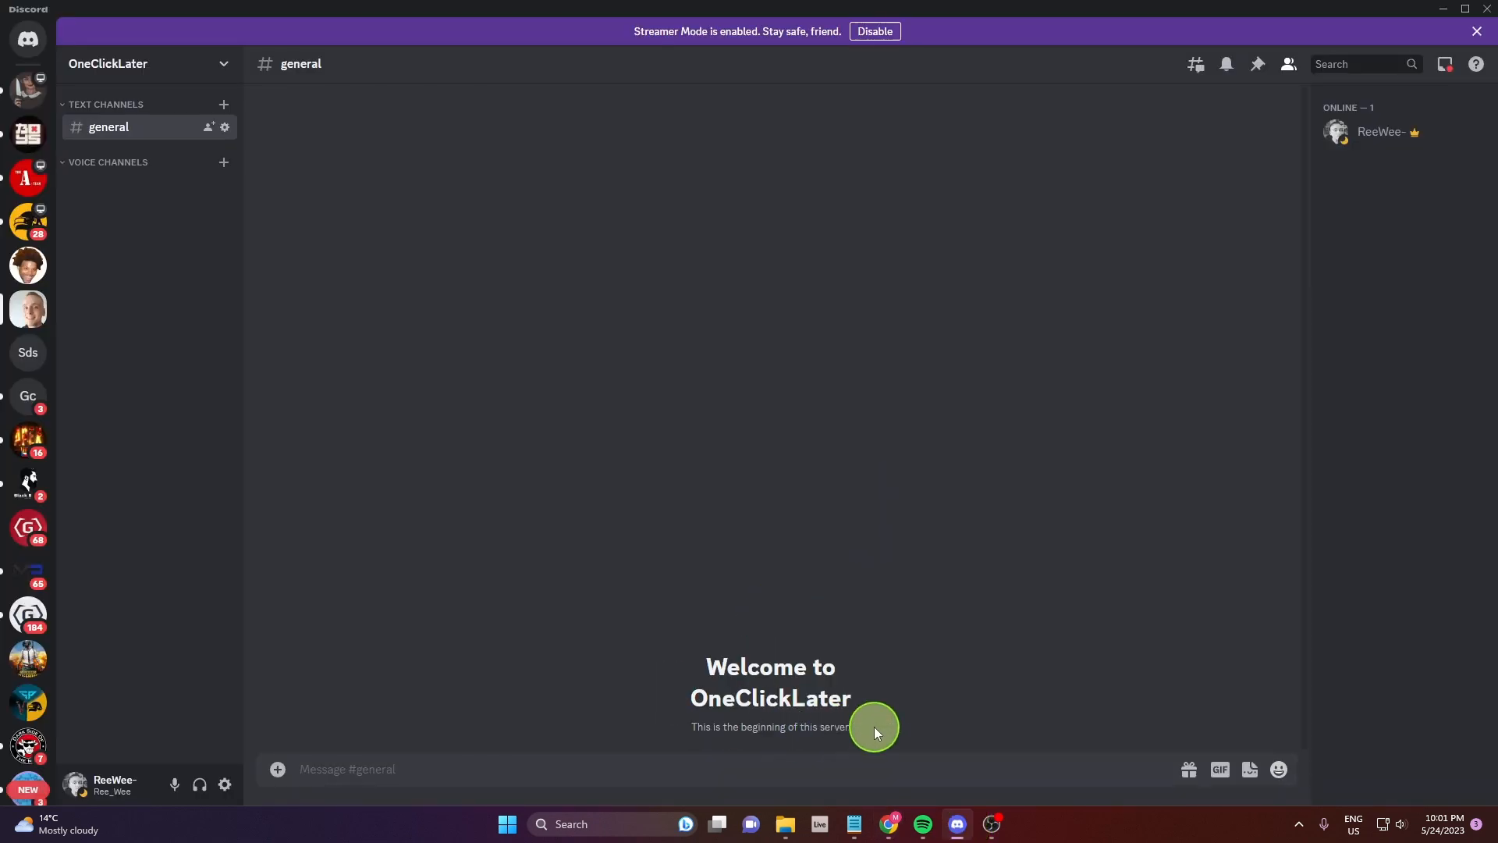
left_click(957, 824)
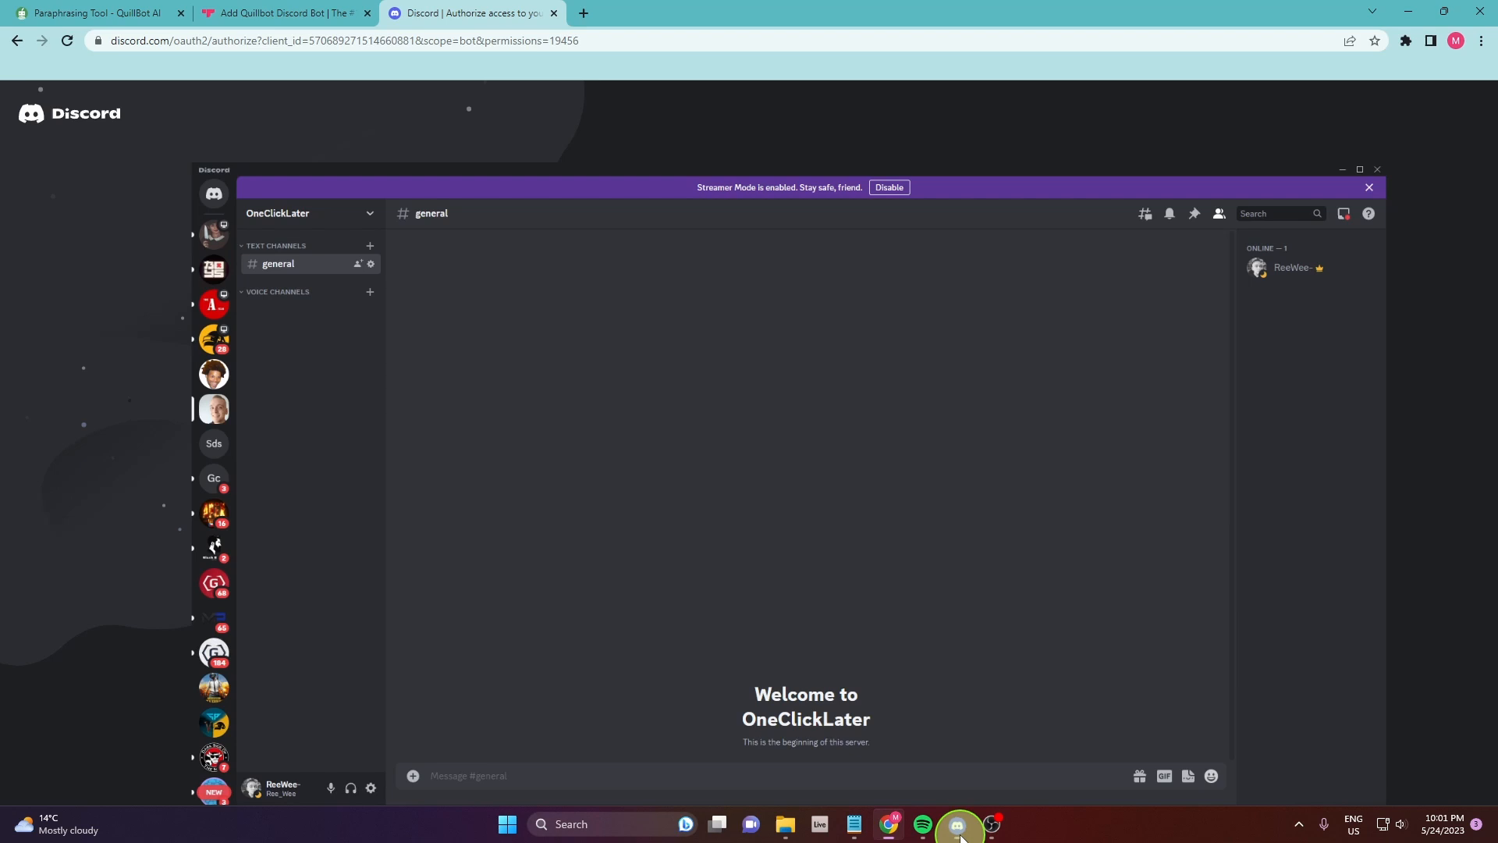
Select OneClickLater as the destination server and continue to the bot's permissions
left_click(516, 591)
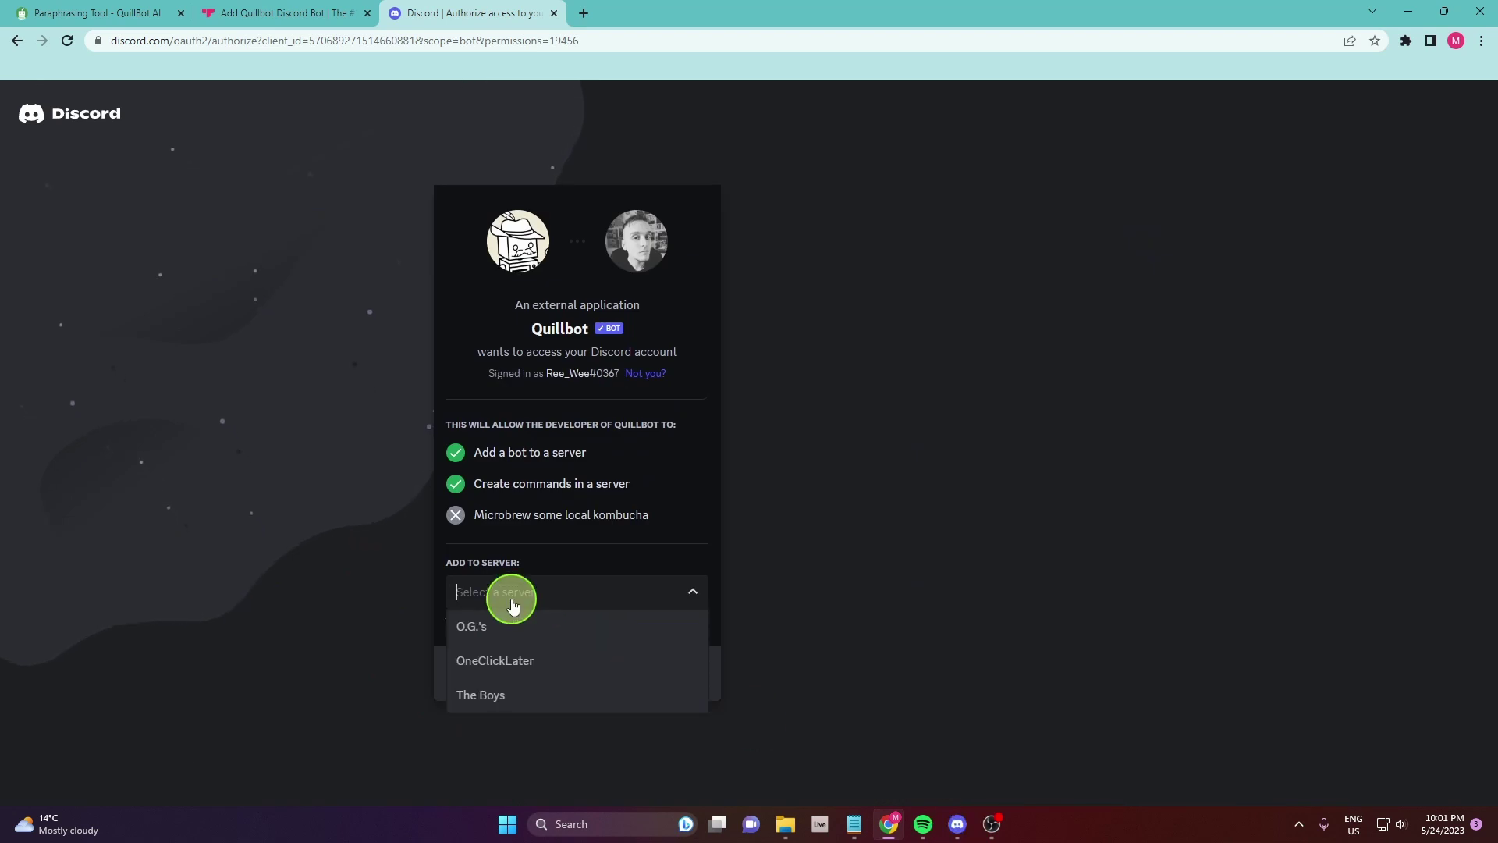
left_click(504, 658)
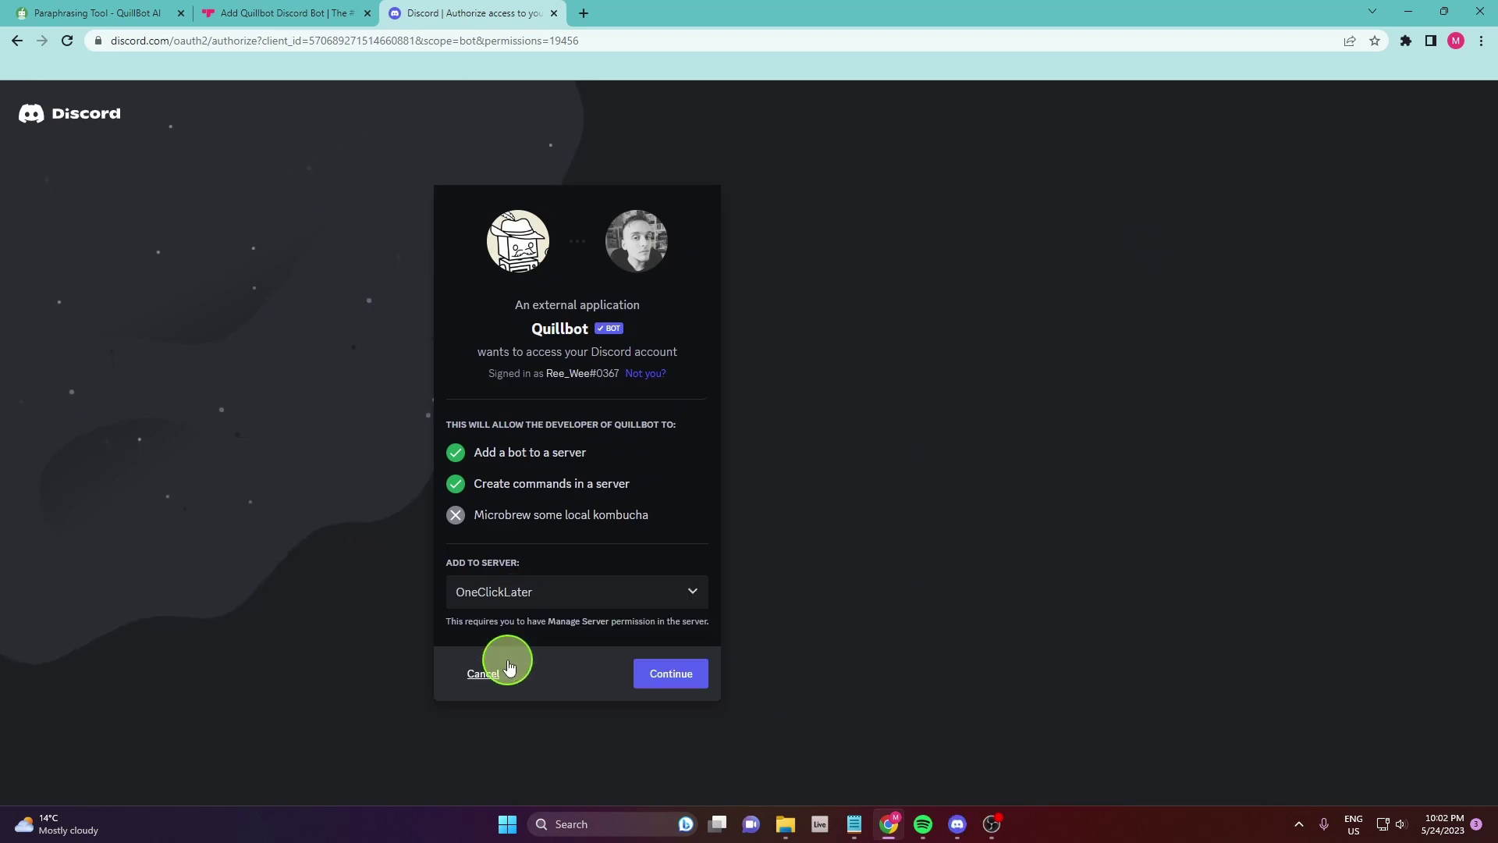
left_click(671, 673)
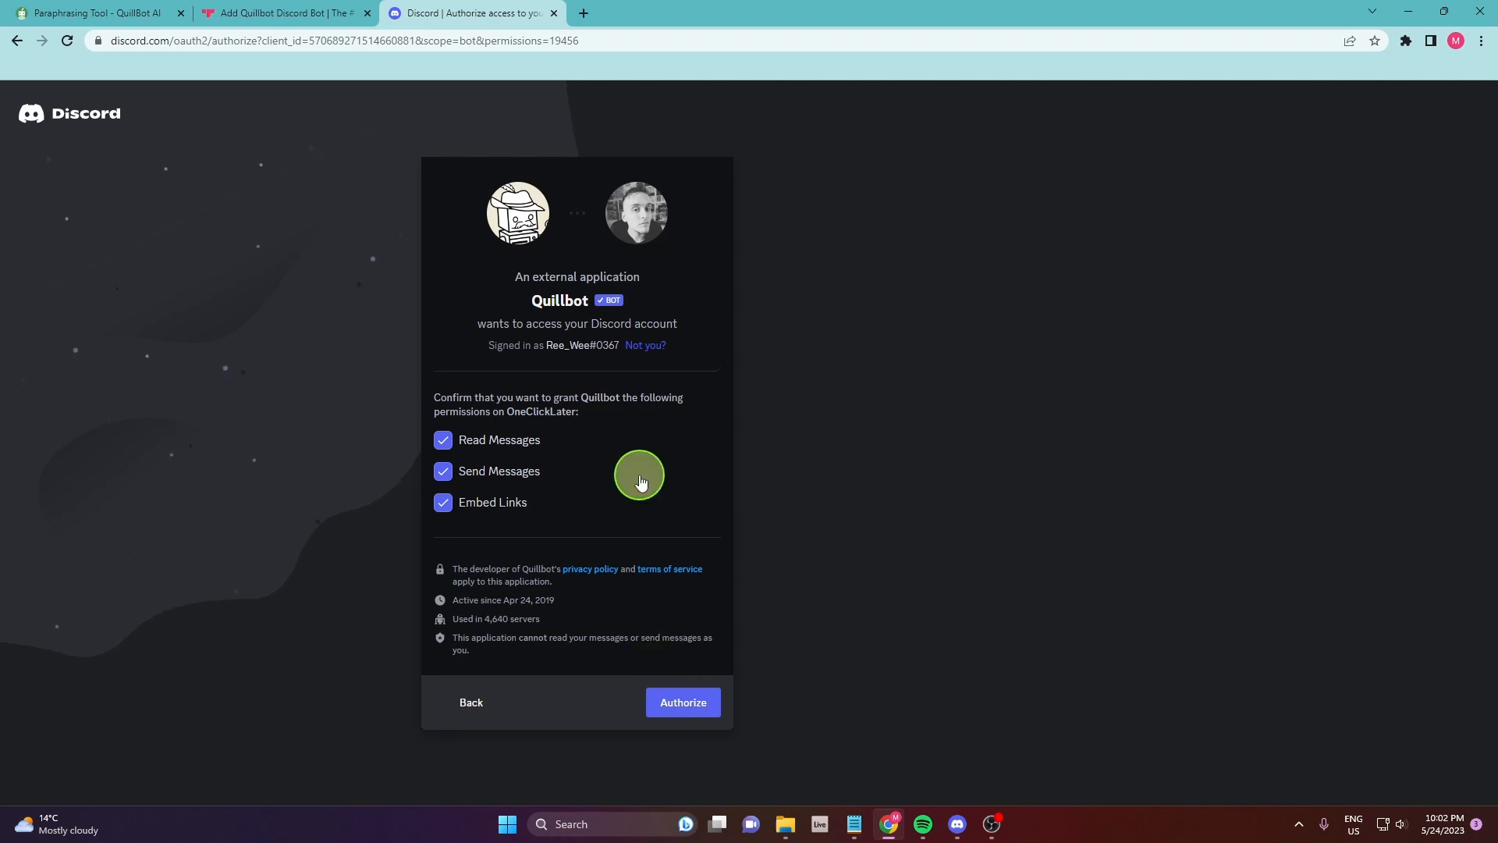
Keep Read Messages enabled, authorize Quillbot on OneClickLater and pass the hCaptcha check
left_click(443, 441)
left_click(444, 440)
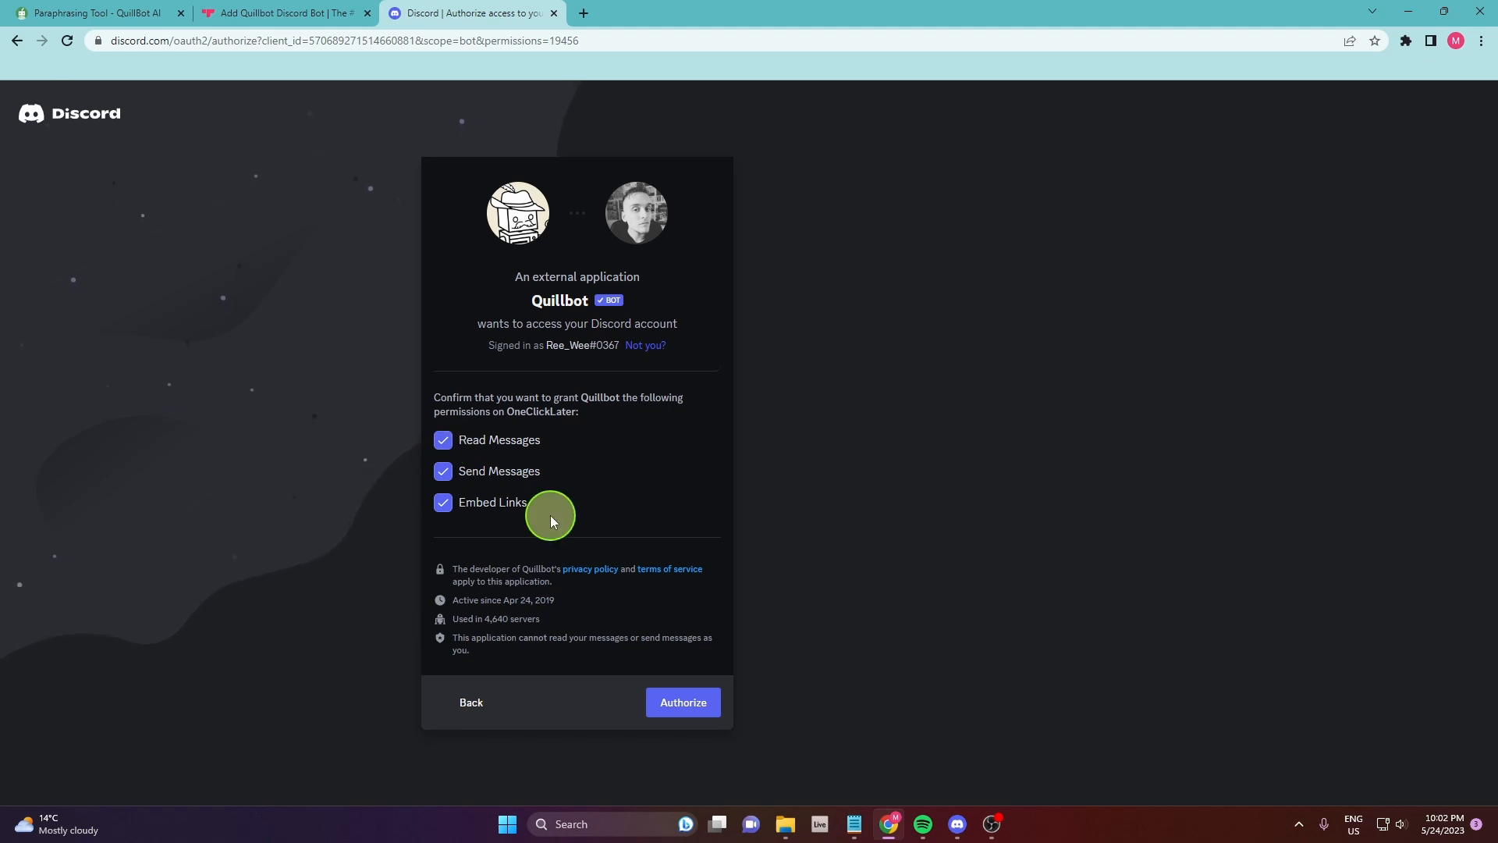
left_click(696, 705)
left_click(656, 515)
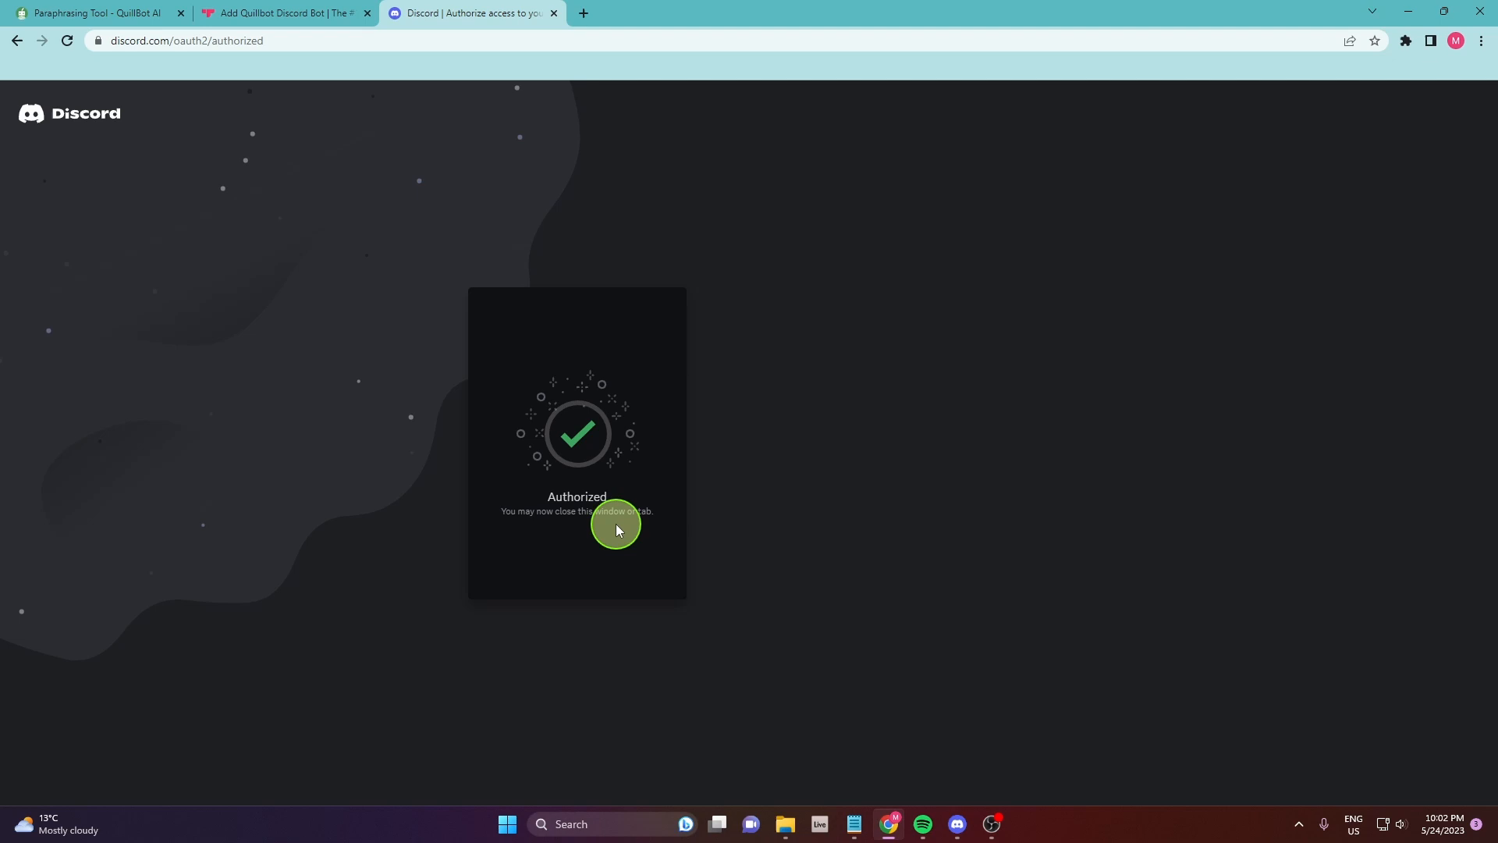
Return to the Discord desktop app to see Quillbot online in OneClickLater's #general with its join message
left_click(957, 823)
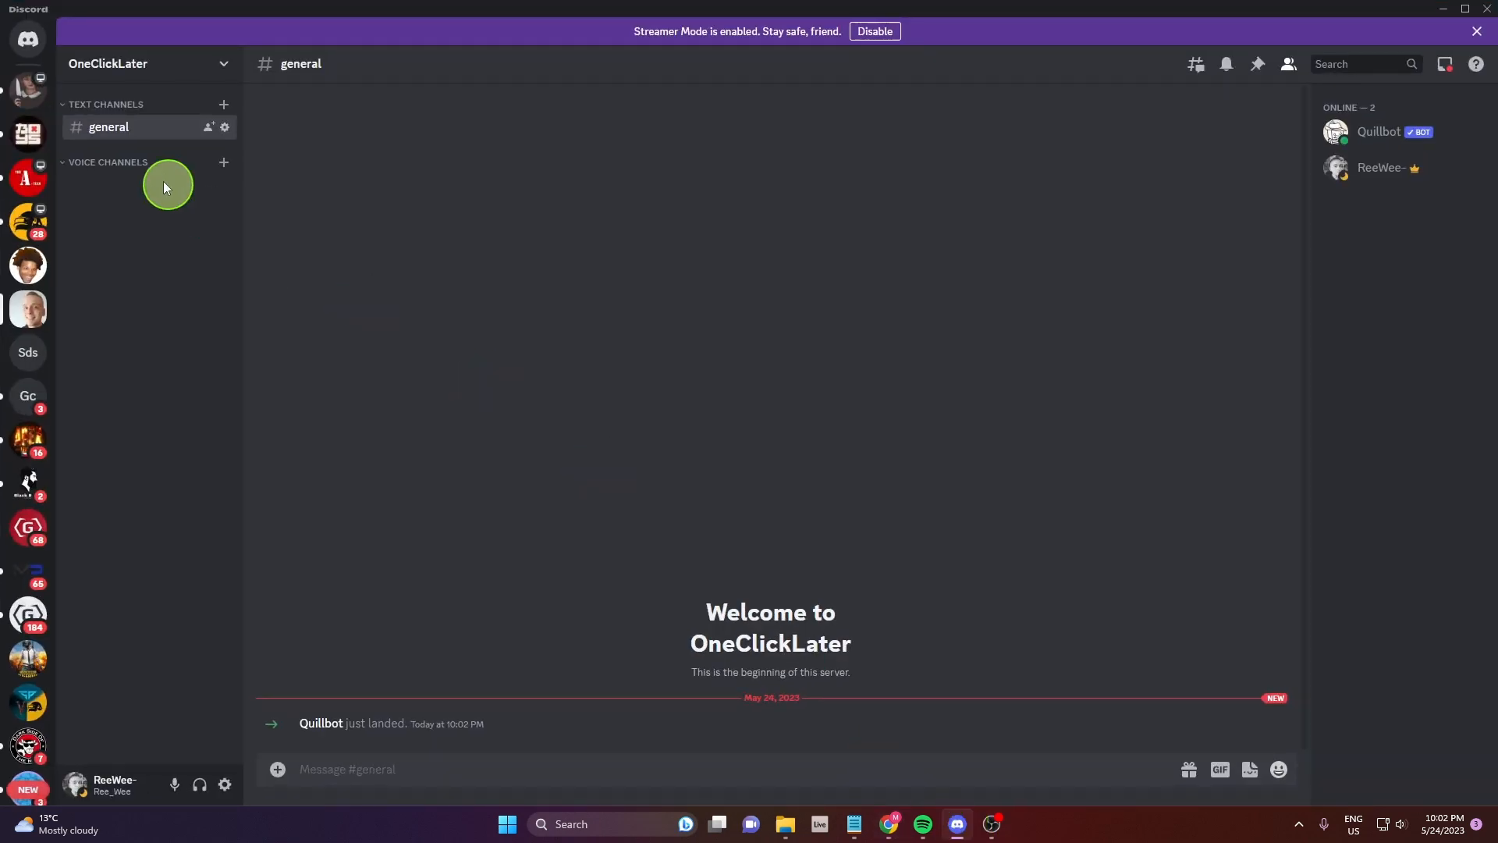